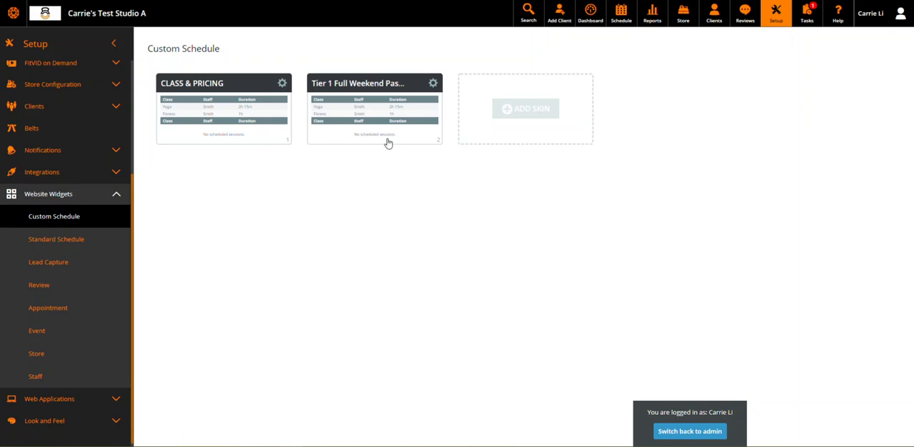
Open the CLASS & PRICING custom schedule skin for editing
{"action": "left_click", "coordinate": [531, 126]}
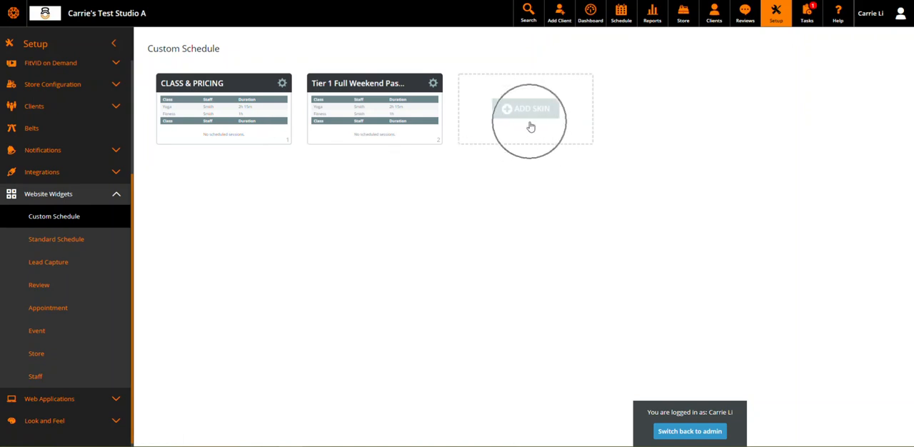
{"action": "left_click", "coordinate": [203, 118]}
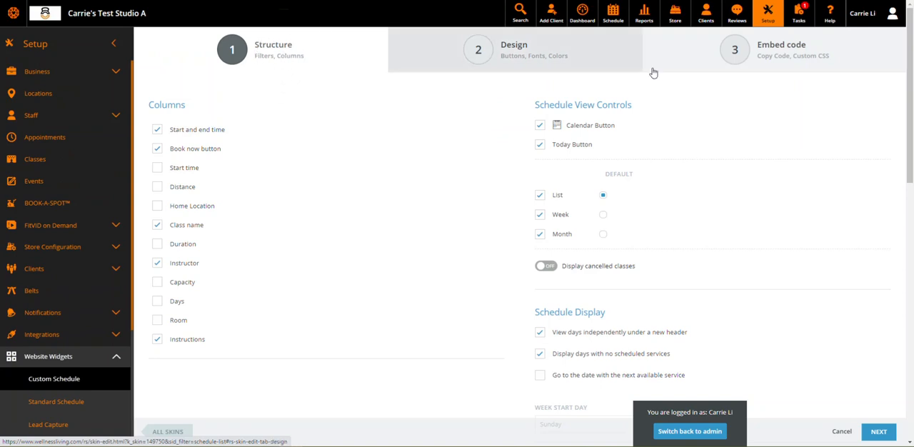
{"action": "left_click", "coordinate": [745, 65]}
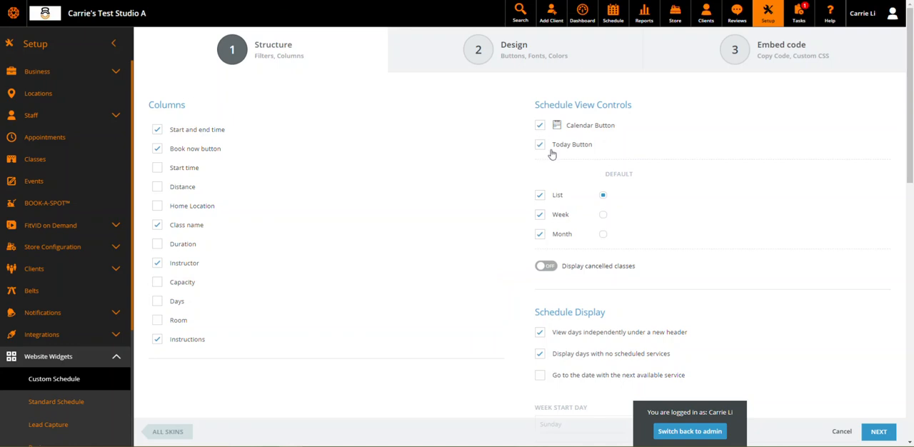
Set the week start day in the skin's schedule display settings to Current Day
{"action": "scroll", "coordinate": [552, 153], "scroll_direction": "down", "scroll_amount": 1}
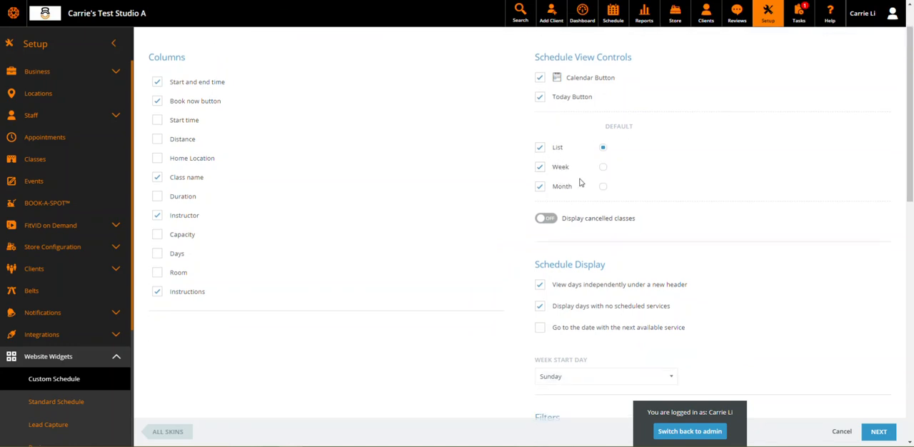
{"action": "scroll", "coordinate": [571, 186], "scroll_direction": "down", "scroll_amount": 1}
{"action": "scroll", "coordinate": [550, 176], "scroll_direction": "down", "scroll_amount": 1}
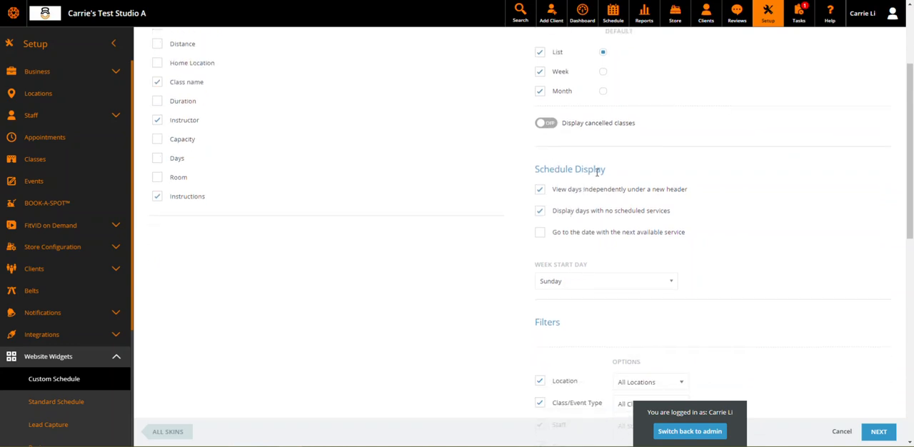
{"action": "scroll", "coordinate": [608, 212], "scroll_direction": "down", "scroll_amount": 1}
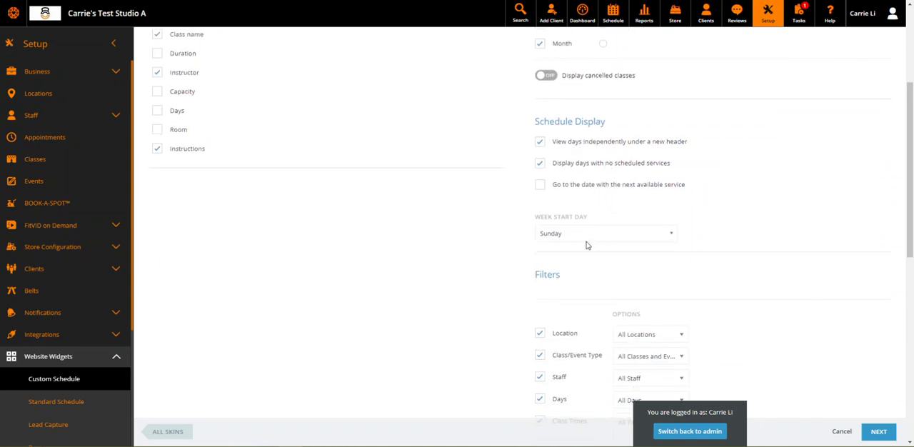
{"action": "left_click", "coordinate": [586, 238]}
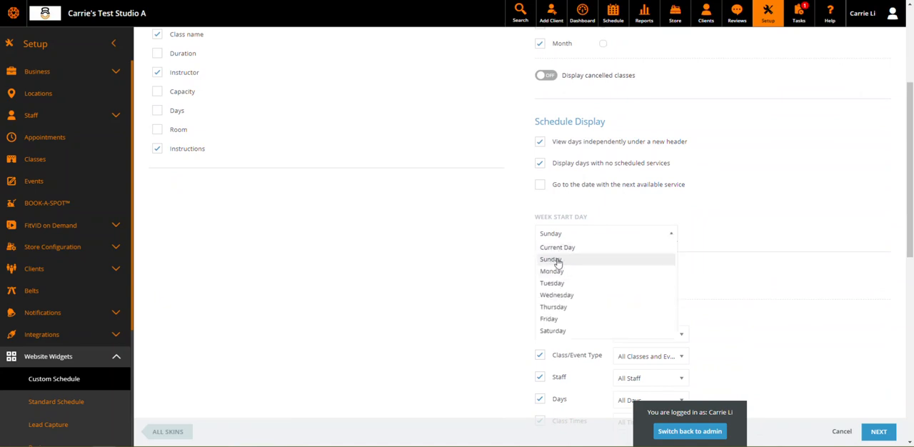
{"action": "left_click", "coordinate": [577, 249]}
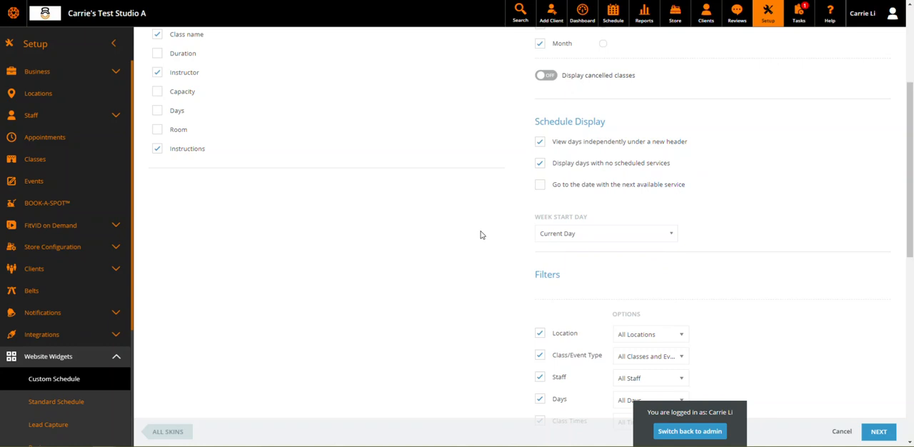
Examine the choices offered by the Location and Class/Event Type filters and the live preview of the schedule
{"action": "scroll", "coordinate": [480, 230], "scroll_direction": "down", "scroll_amount": 2}
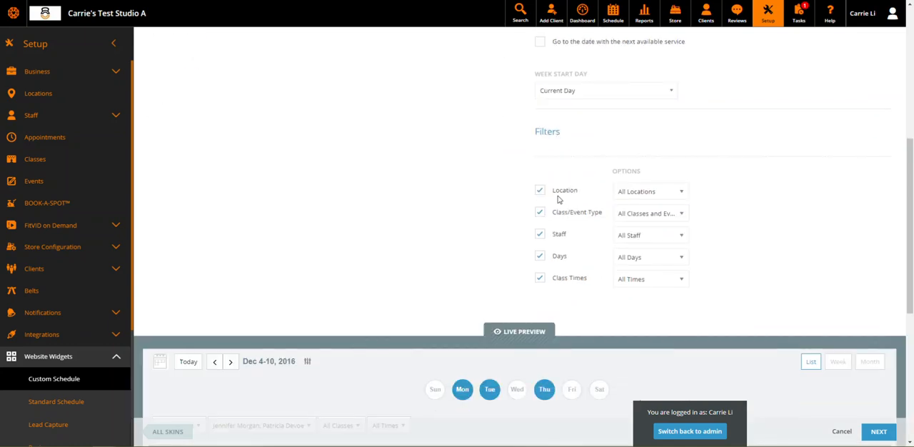
{"action": "left_click", "coordinate": [651, 195]}
{"action": "left_click", "coordinate": [467, 195]}
{"action": "left_click", "coordinate": [654, 216]}
{"action": "scroll", "coordinate": [656, 265], "scroll_direction": "down", "scroll_amount": 1}
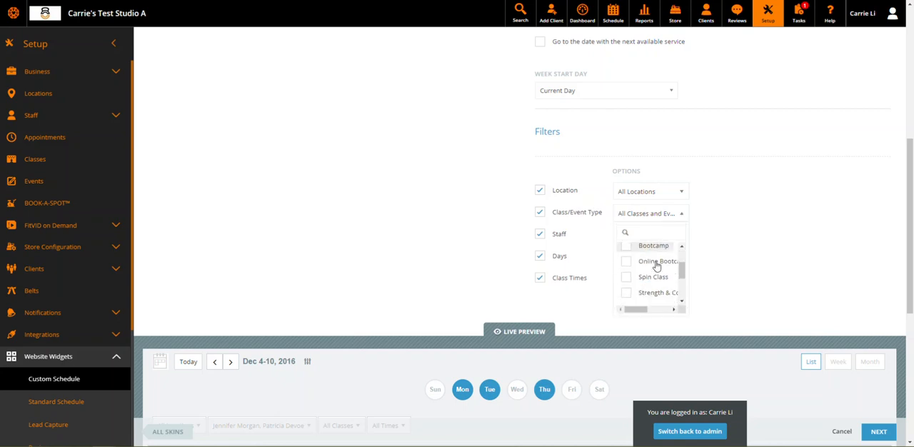
{"action": "scroll", "coordinate": [648, 280], "scroll_direction": "down", "scroll_amount": 1}
{"action": "scroll", "coordinate": [648, 279], "scroll_direction": "down", "scroll_amount": 1}
{"action": "scroll", "coordinate": [648, 277], "scroll_direction": "down", "scroll_amount": 1}
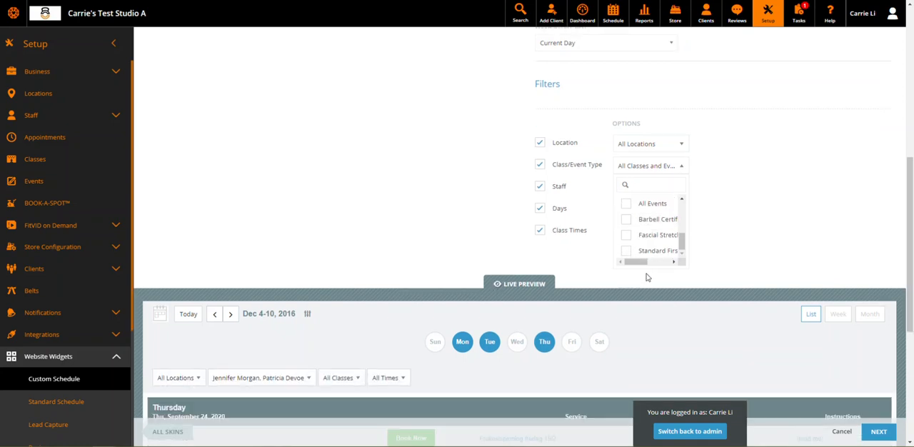
{"action": "left_click", "coordinate": [823, 167]}
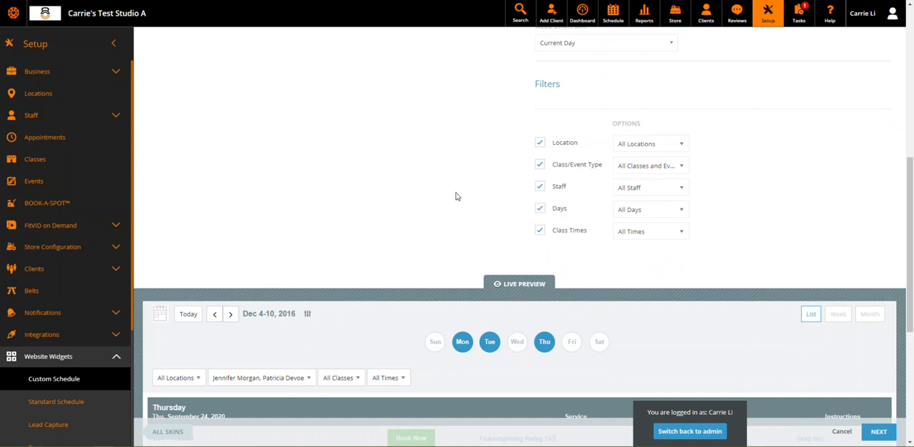
{"action": "scroll", "coordinate": [458, 197], "scroll_direction": "down", "scroll_amount": 2}
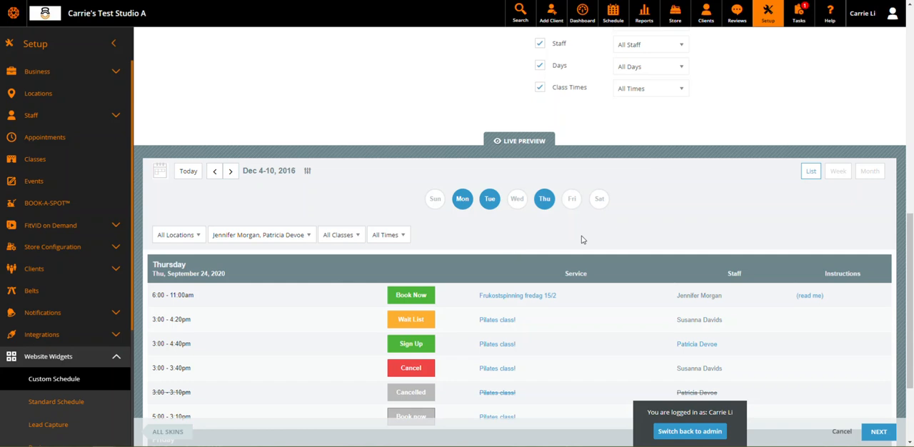
{"action": "scroll", "coordinate": [583, 240], "scroll_direction": "down", "scroll_amount": 1}
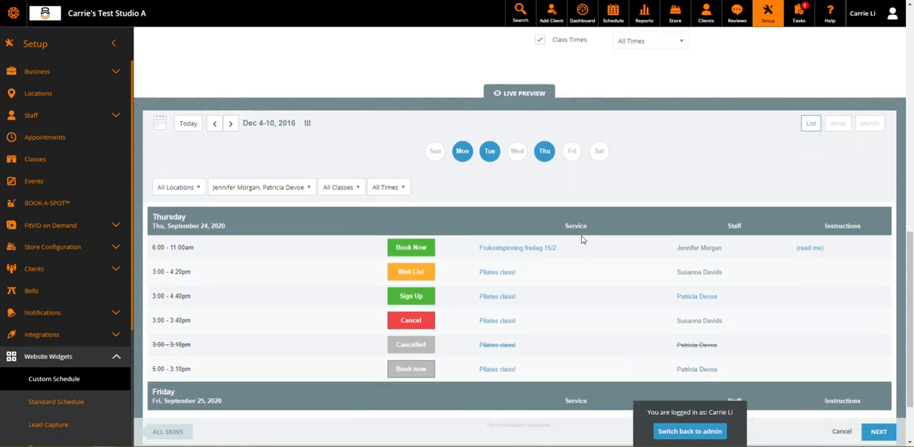
{"action": "scroll", "coordinate": [582, 240], "scroll_direction": "up", "scroll_amount": 10}
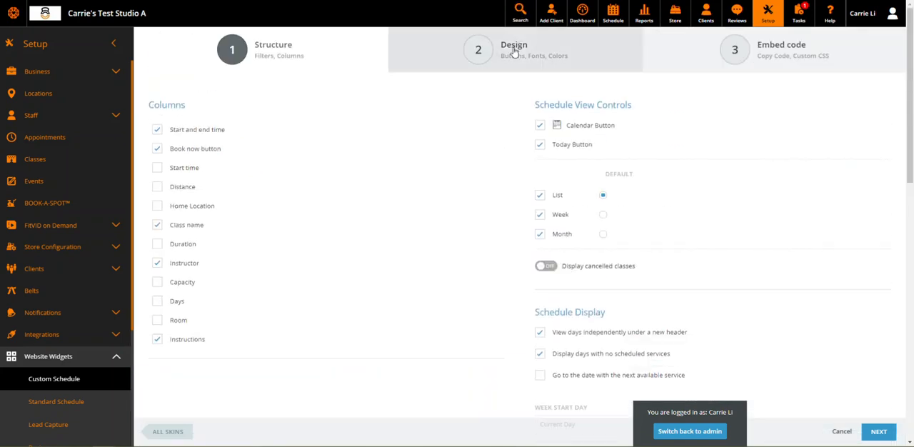
Open the Book Now button's appearance settings in the skin's Design stage
{"action": "left_click", "coordinate": [517, 55]}
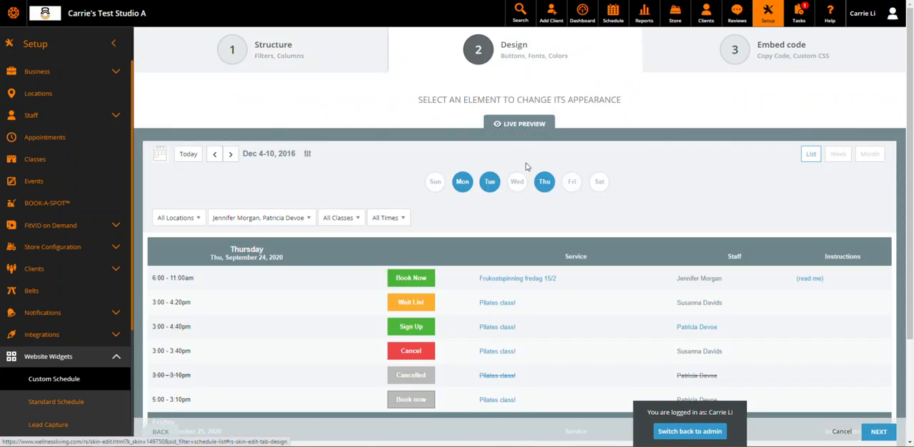
{"action": "scroll", "coordinate": [524, 167], "scroll_direction": "down", "scroll_amount": 1}
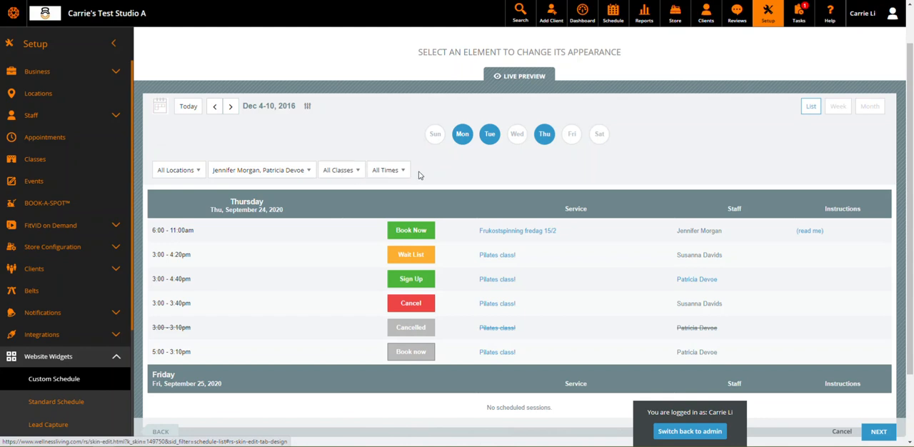
{"action": "left_click", "coordinate": [419, 236]}
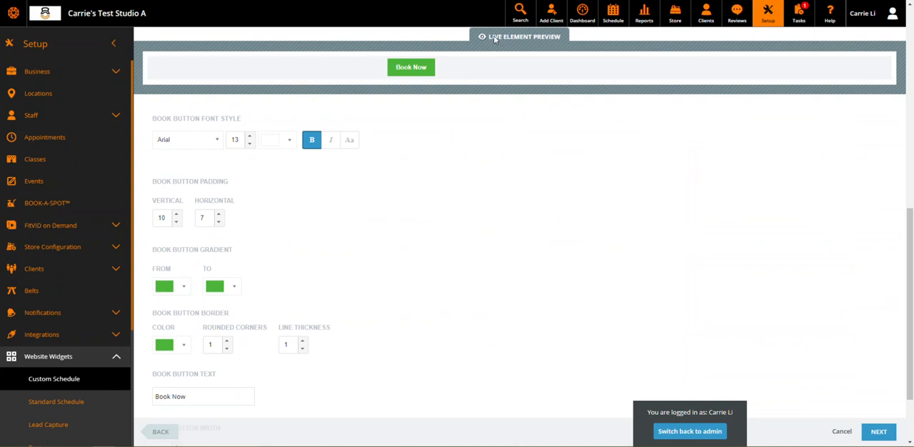
{"action": "left_click", "coordinate": [553, 38]}
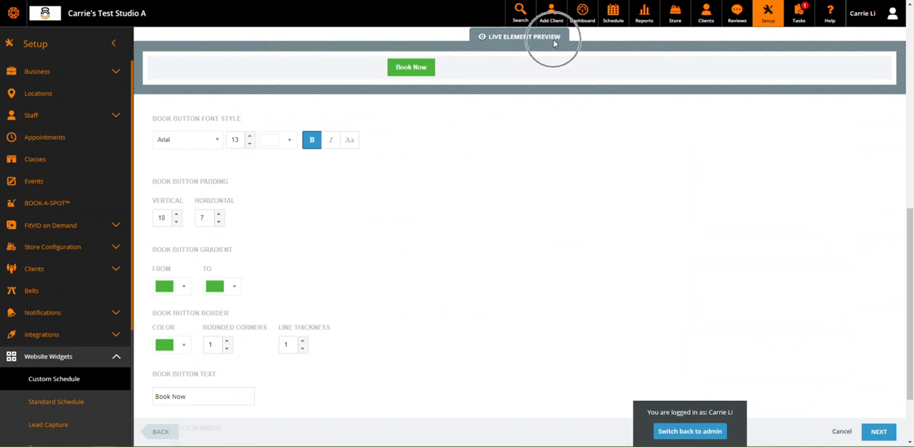
{"action": "left_click", "coordinate": [421, 74]}
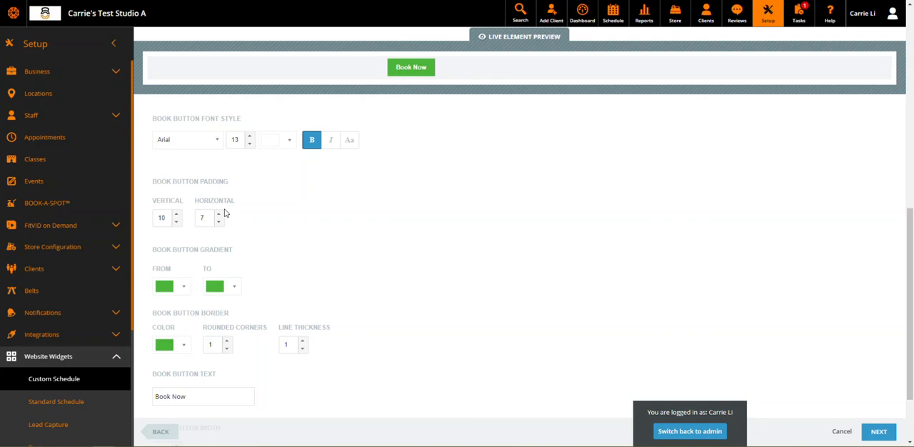
Set both the From and To gradient colors of the Book Now button to the same medium blue
{"action": "left_click", "coordinate": [177, 290]}
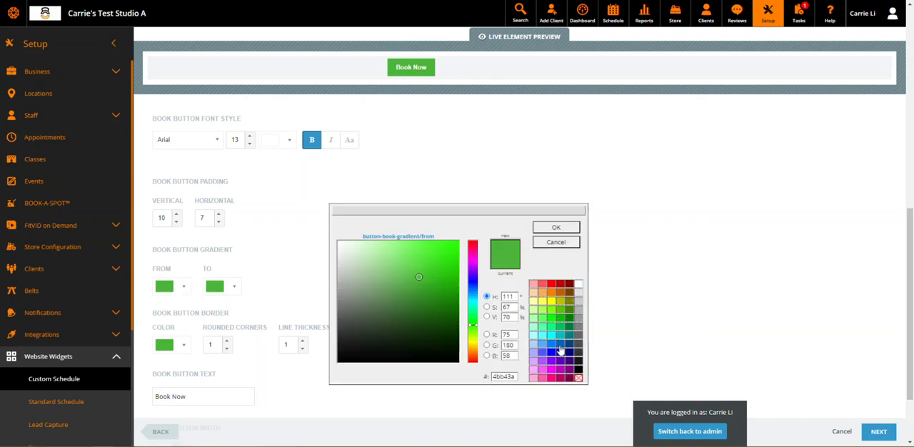
{"action": "left_click", "coordinate": [560, 346]}
{"action": "left_click", "coordinate": [556, 227]}
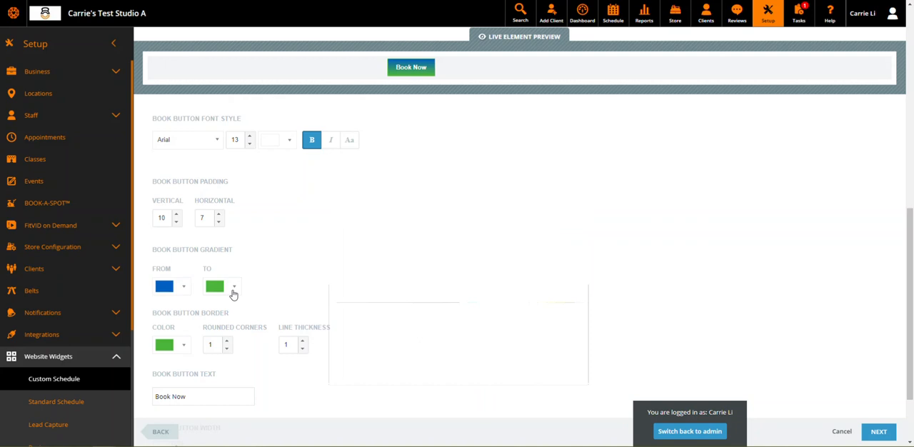
{"action": "left_click", "coordinate": [232, 292]}
{"action": "left_click", "coordinate": [560, 348]}
{"action": "left_click", "coordinate": [556, 231]}
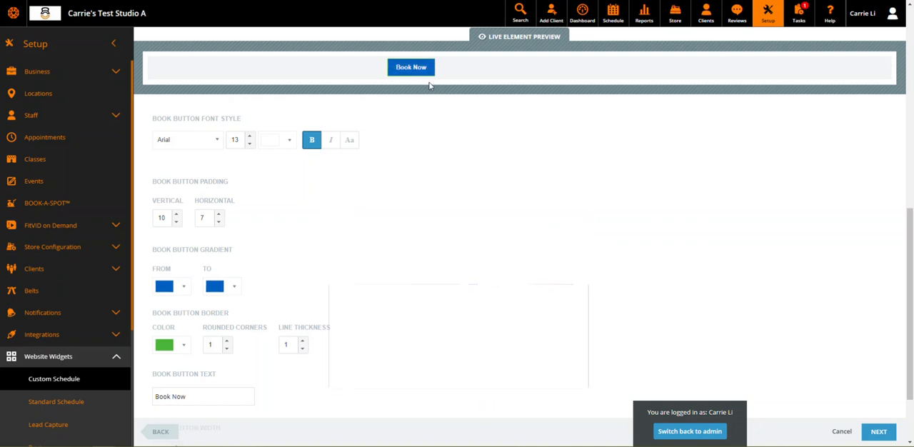
Review the Book Now button's text setting and the appearance settings of the Cancel button
{"action": "scroll", "coordinate": [272, 264], "scroll_direction": "down", "scroll_amount": 1}
{"action": "triple_click", "coordinate": [196, 312]}
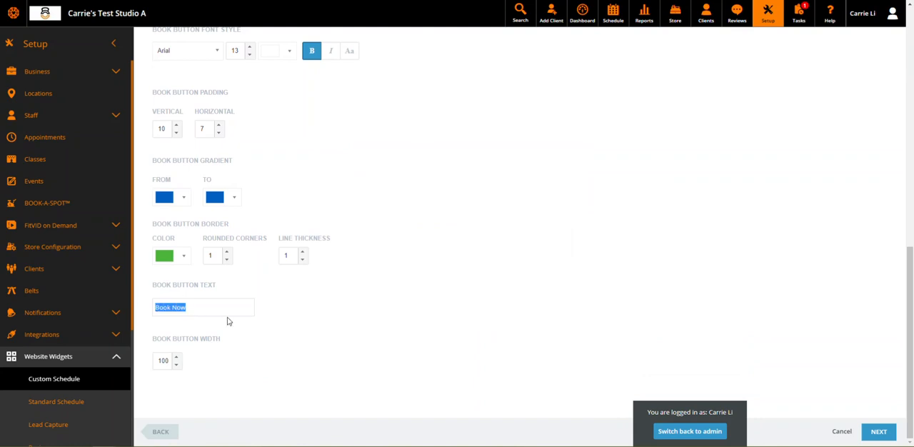
{"action": "scroll", "coordinate": [495, 283], "scroll_direction": "up", "scroll_amount": 5}
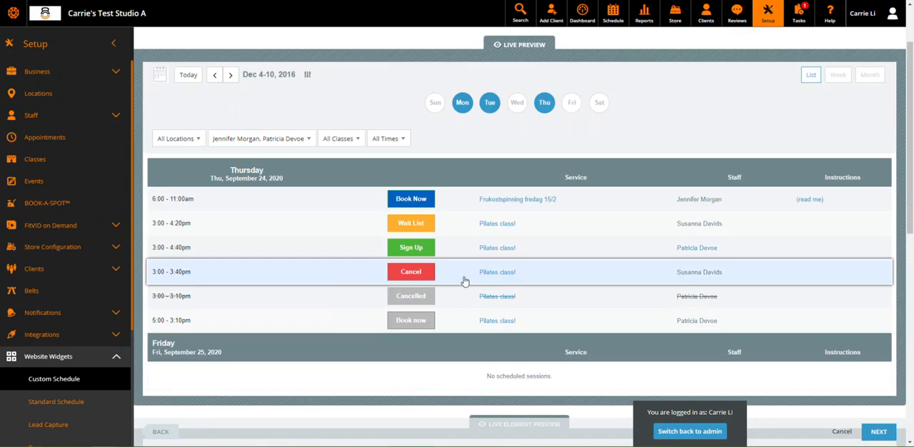
{"action": "left_click", "coordinate": [420, 276]}
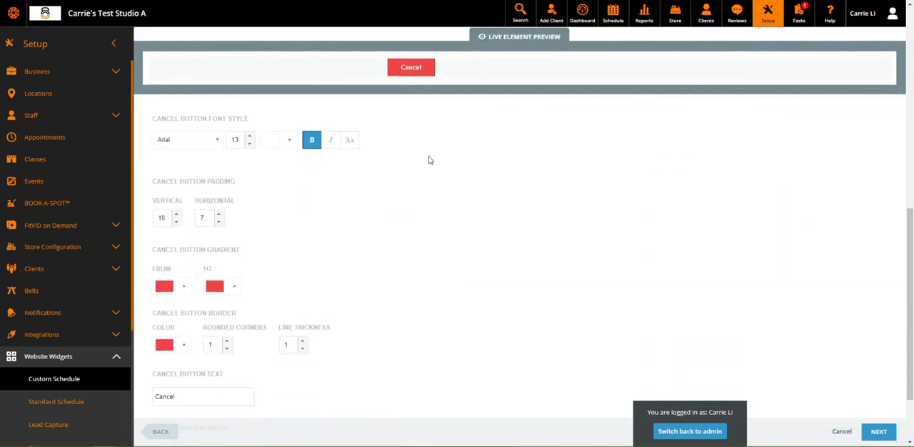
Make Month the default schedule view in the skin's Structure settings
{"action": "scroll", "coordinate": [431, 192], "scroll_direction": "up", "scroll_amount": 10}
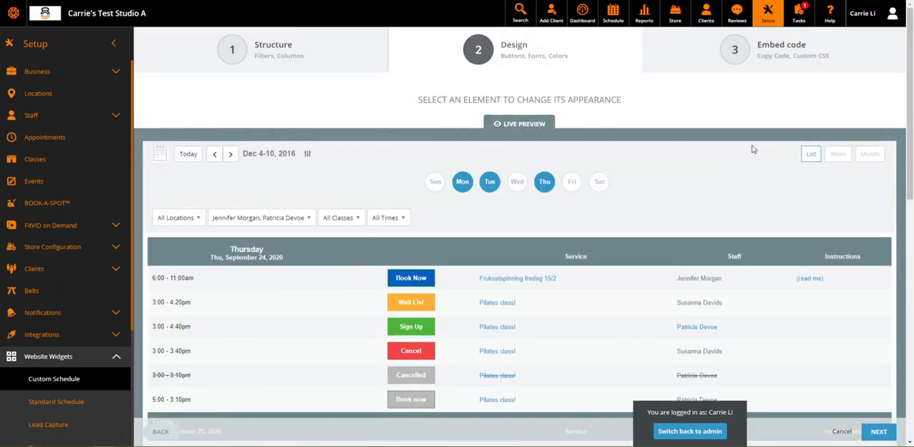
{"action": "left_click", "coordinate": [833, 159]}
{"action": "scroll", "coordinate": [502, 180], "scroll_direction": "up", "scroll_amount": 10}
{"action": "left_click", "coordinate": [289, 57]}
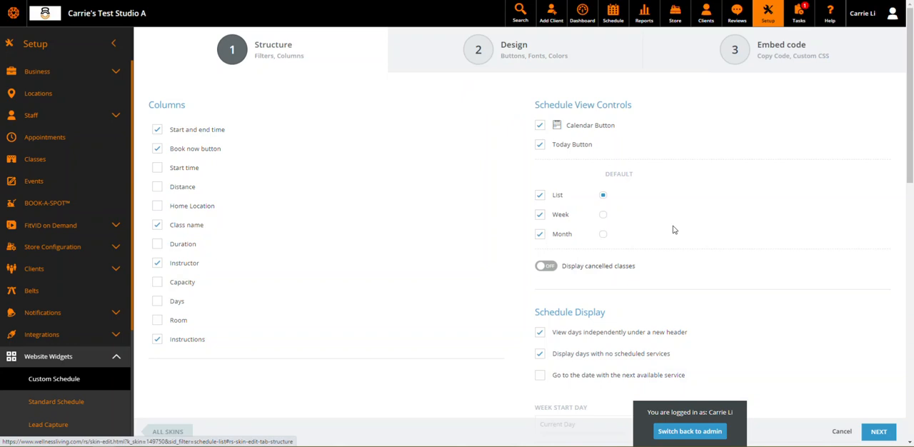
{"action": "left_click", "coordinate": [600, 235]}
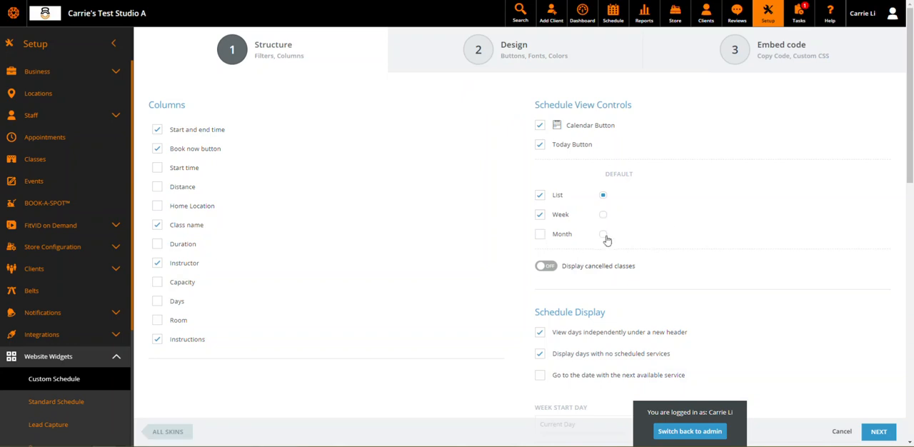
{"action": "left_click", "coordinate": [603, 235]}
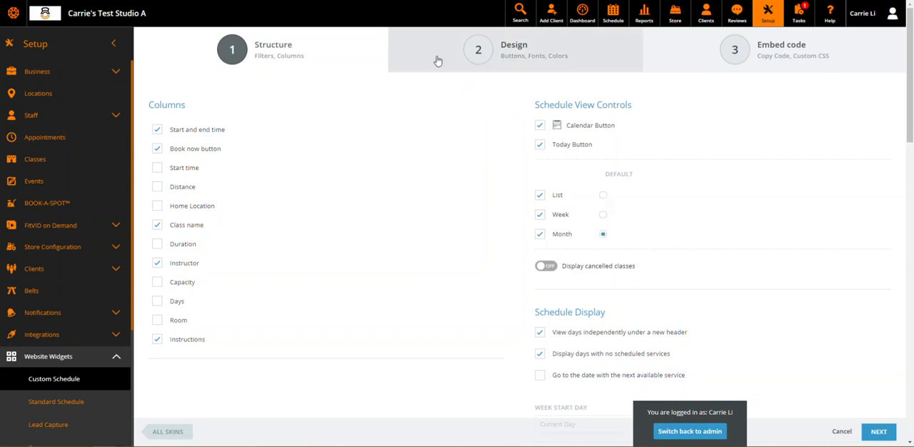
Check how the monthly calendar looks in the Design stage's live preview
{"action": "left_click", "coordinate": [475, 56]}
{"action": "scroll", "coordinate": [379, 343], "scroll_direction": "down", "scroll_amount": 2}
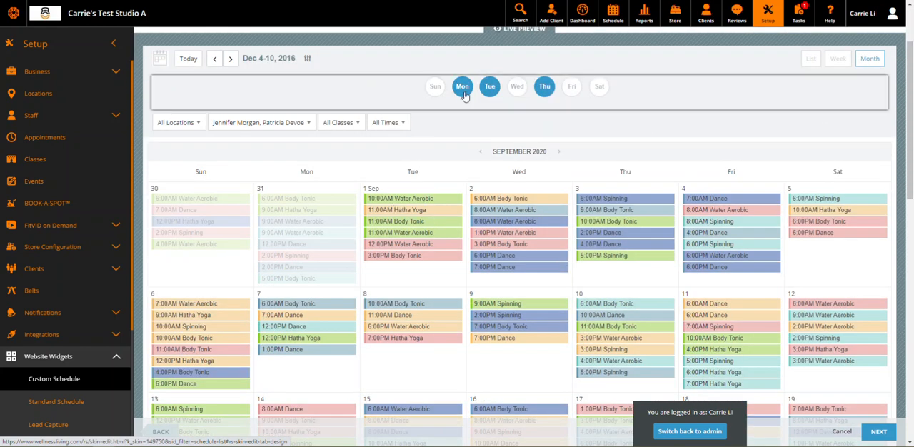
{"action": "scroll", "coordinate": [450, 243], "scroll_direction": "up", "scroll_amount": 1}
{"action": "scroll", "coordinate": [452, 263], "scroll_direction": "up", "scroll_amount": 2}
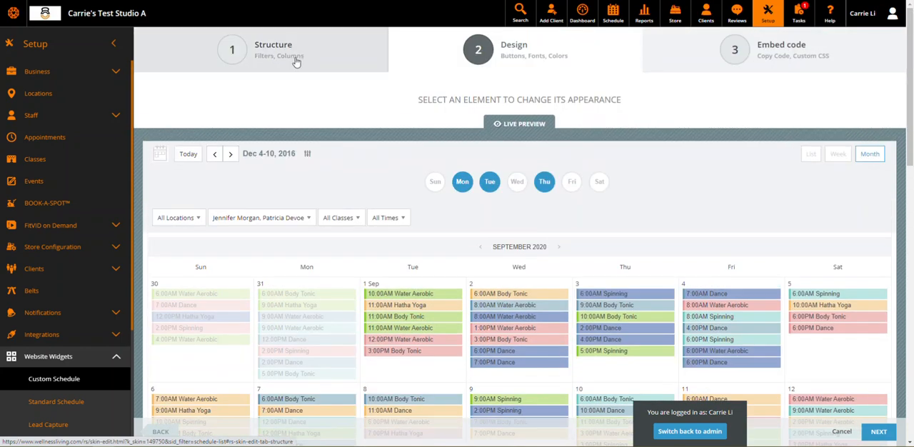
Set List as the default schedule view and open the skin's embed code
{"action": "left_click", "coordinate": [297, 57]}
{"action": "left_click", "coordinate": [603, 195]}
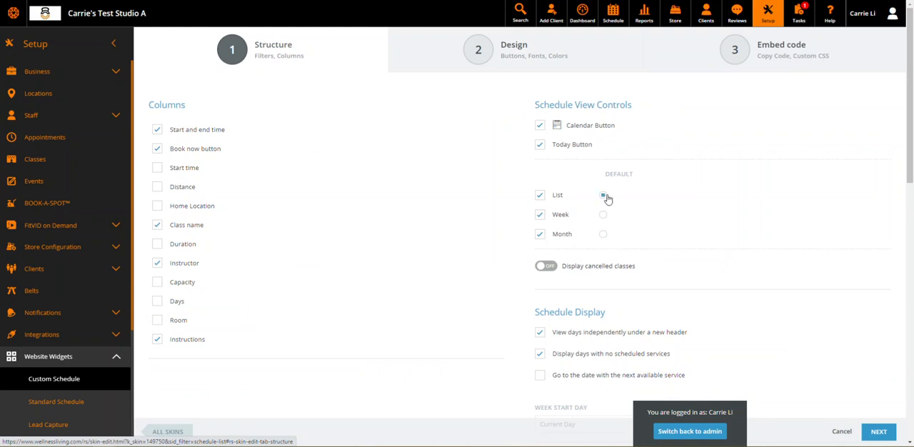
{"action": "left_click", "coordinate": [557, 65]}
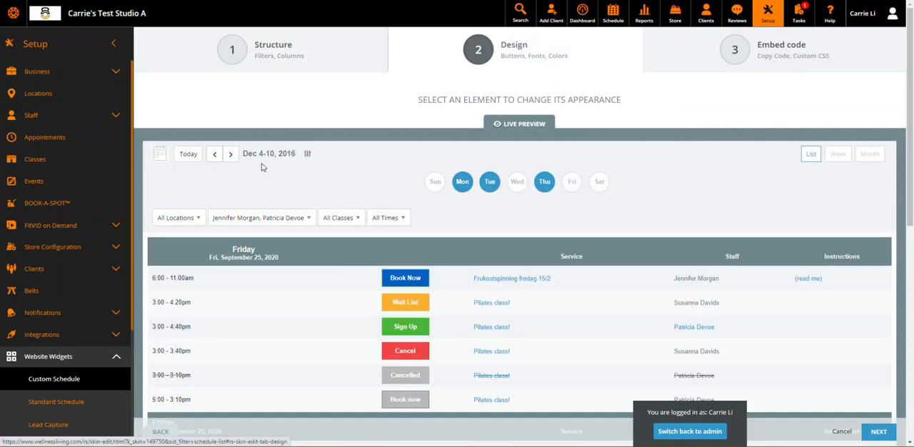
{"action": "left_click", "coordinate": [775, 55]}
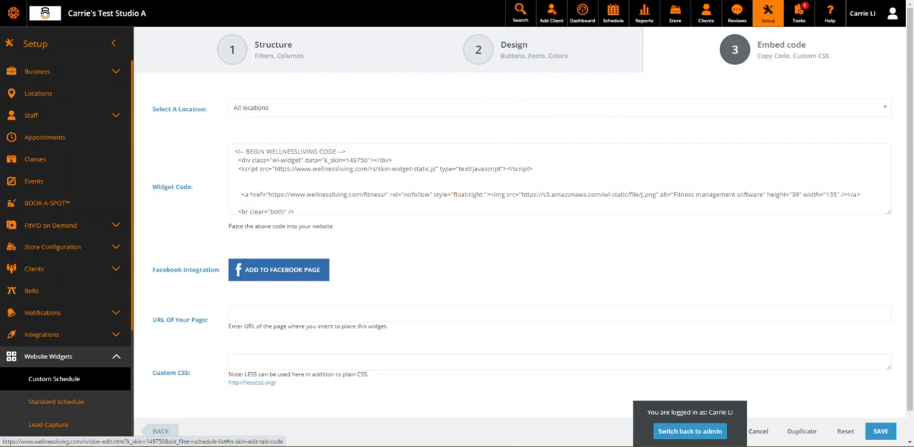
Save the widget skin and highlight its full widget code to show what gets copied
{"action": "left_click", "coordinate": [881, 433]}
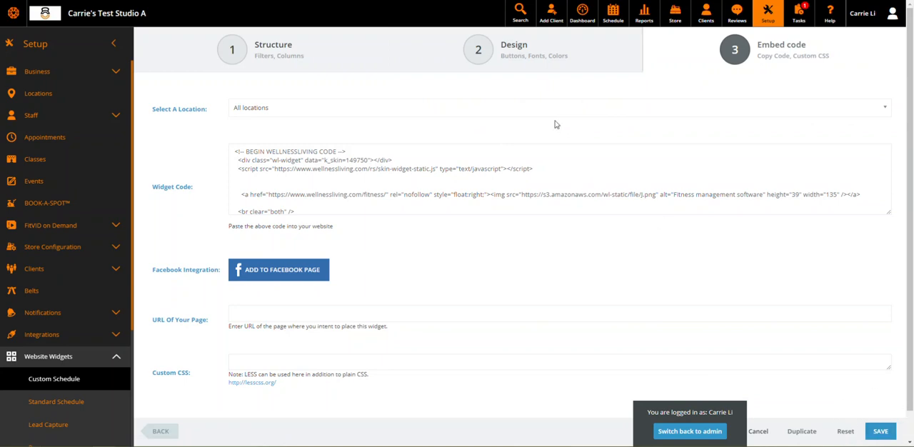
{"action": "left_click", "coordinate": [884, 433]}
{"action": "left_click_drag", "start_coordinate": [306, 214], "coordinate": [229, 154]}
{"action": "right_click", "coordinate": [306, 162]}
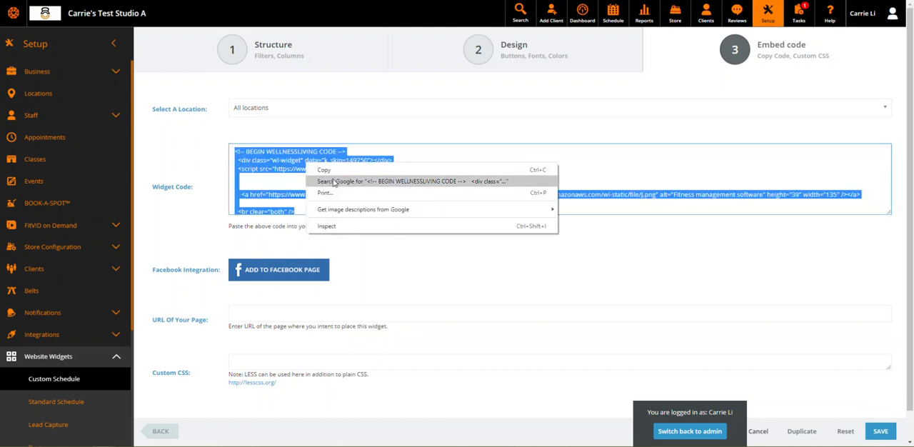
{"action": "left_click", "coordinate": [263, 179]}
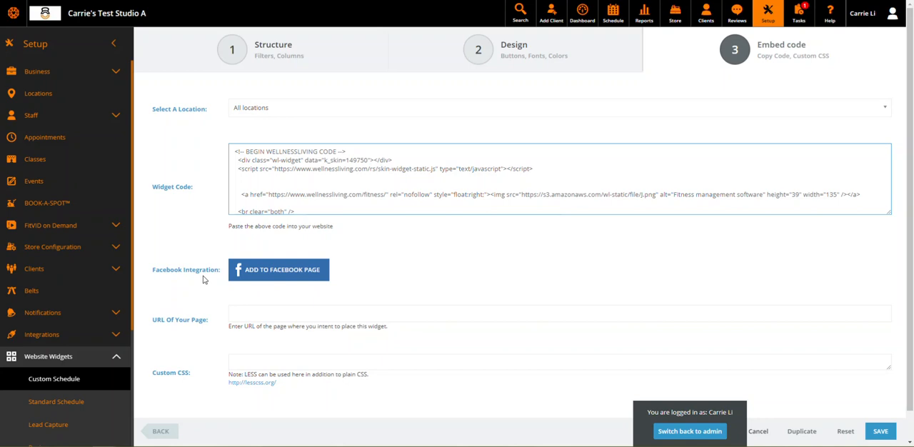
Review the location choices for the embed code, keep All locations, and select the entire widget code
{"action": "left_click", "coordinate": [283, 112]}
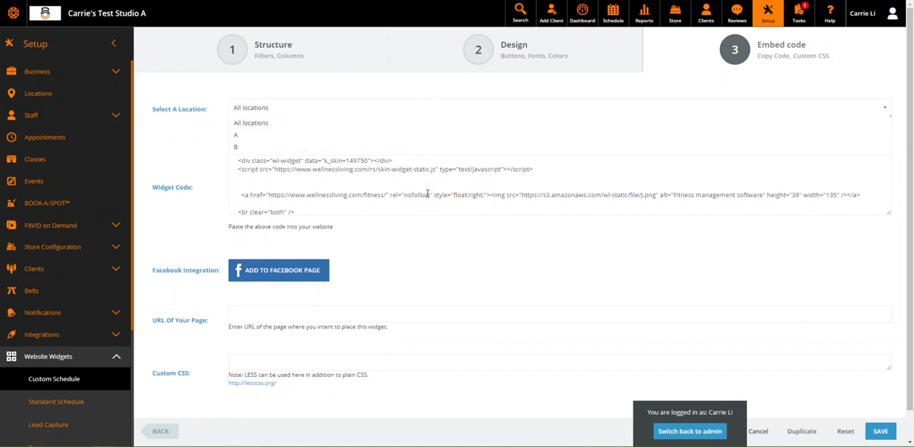
{"action": "left_click", "coordinate": [404, 196]}
{"action": "key", "text": "ctrl+a"}
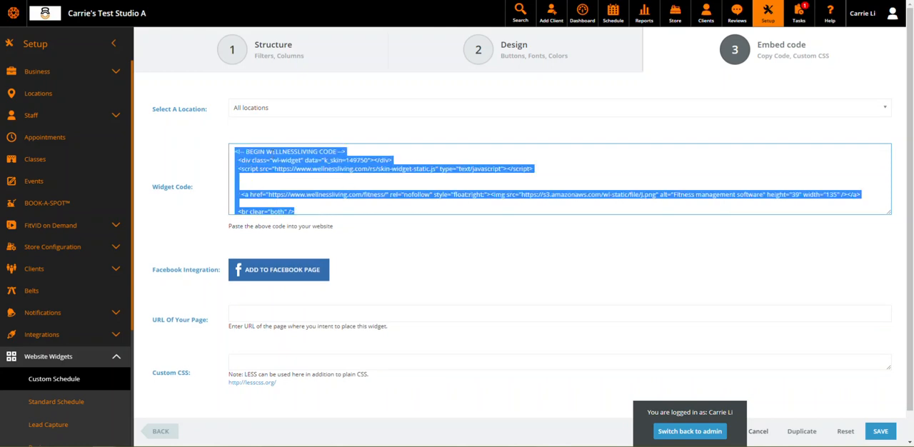
{"action": "left_click", "coordinate": [290, 111]}
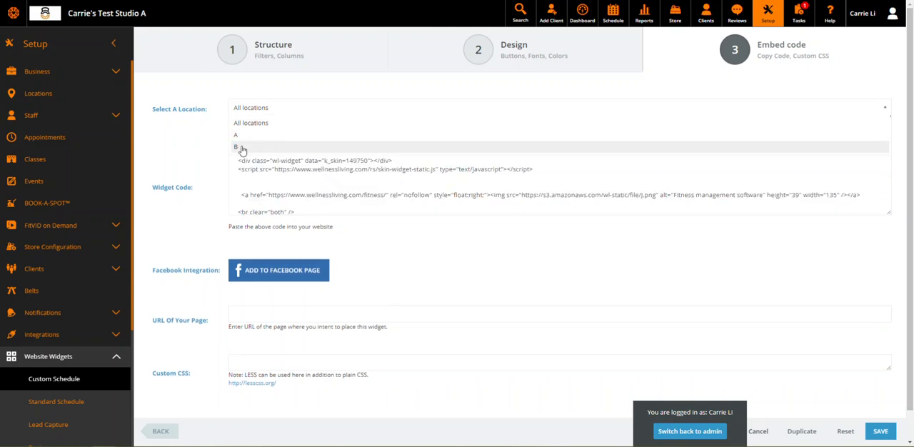
{"action": "left_click", "coordinate": [491, 245]}
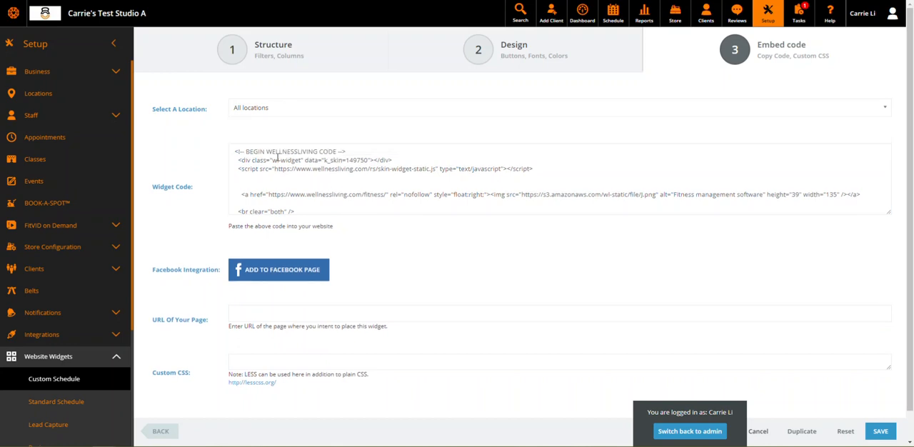
{"action": "left_click_drag", "start_coordinate": [310, 207], "coordinate": [219, 147]}
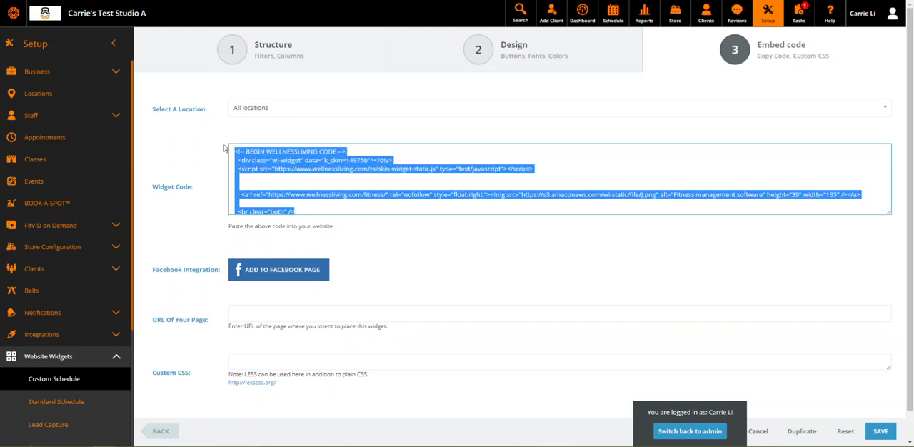
Return to the Design stage and review the list schedule in the live preview
{"action": "left_click", "coordinate": [516, 55]}
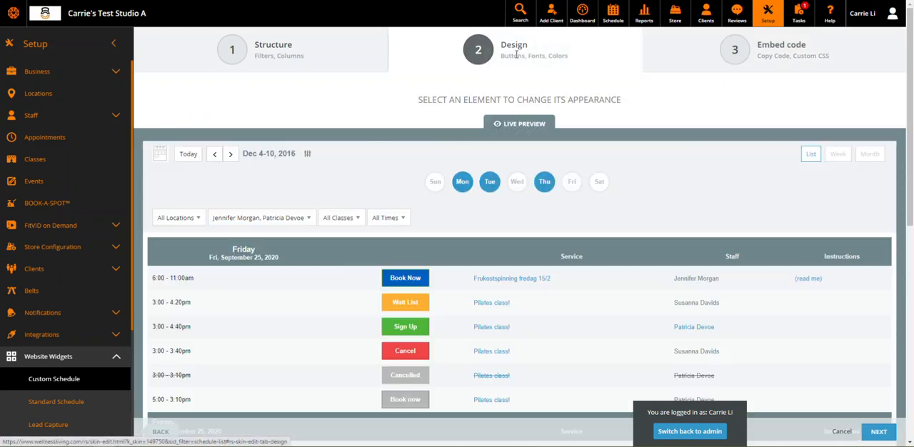
{"action": "scroll", "coordinate": [504, 212], "scroll_direction": "down", "scroll_amount": 1}
{"action": "scroll", "coordinate": [503, 211], "scroll_direction": "down", "scroll_amount": 1}
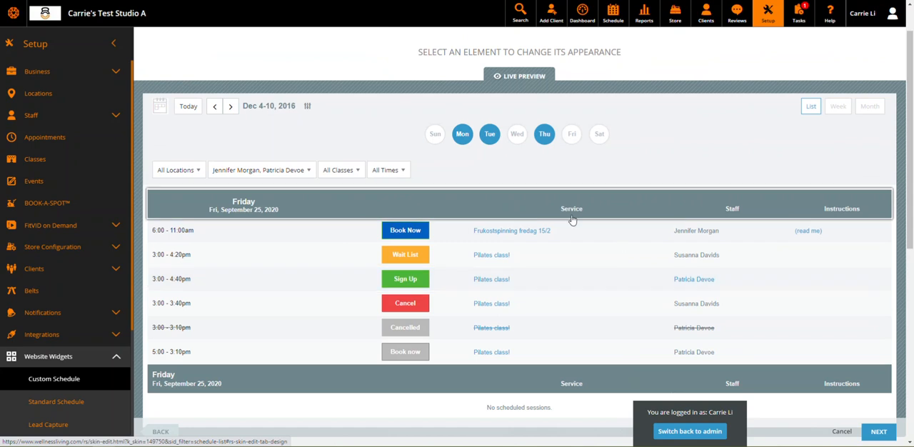